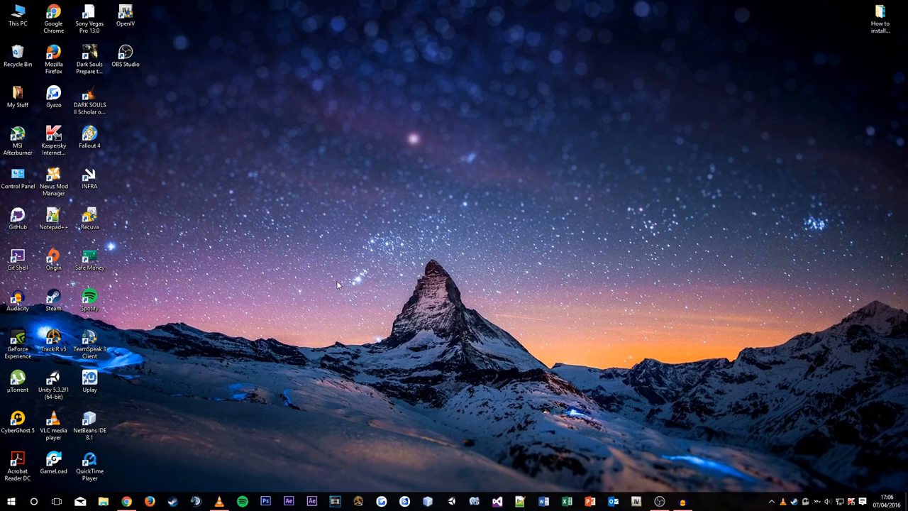
Switch to Chrome and open the LSPD First Response file page from the LSPDFR website
{"action": "left_click_drag", "start_coordinate": [310, 187], "coordinate": [574, 417]}
{"action": "mouse_move", "coordinate": [133, 502]}
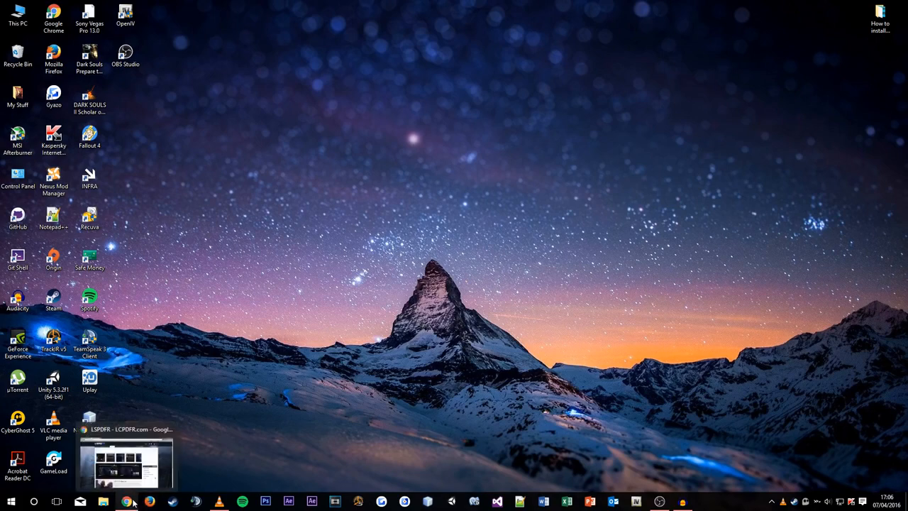
{"action": "left_click", "coordinate": [132, 502]}
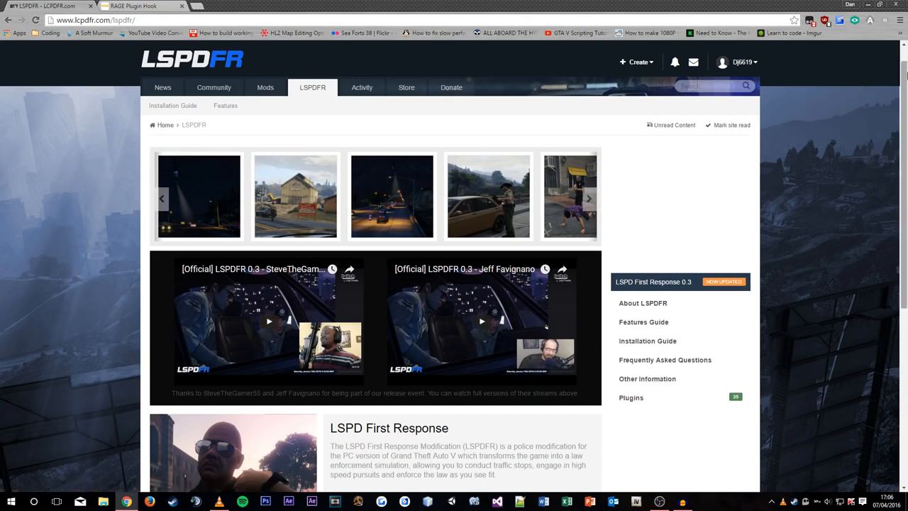
{"action": "scroll", "coordinate": [726, 376], "scroll_direction": "down", "scroll_amount": 2}
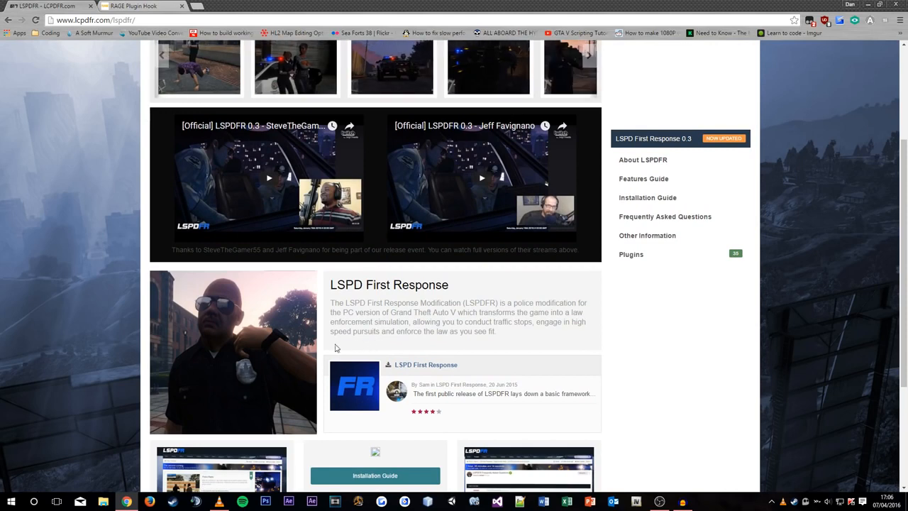
{"action": "left_click", "coordinate": [408, 366]}
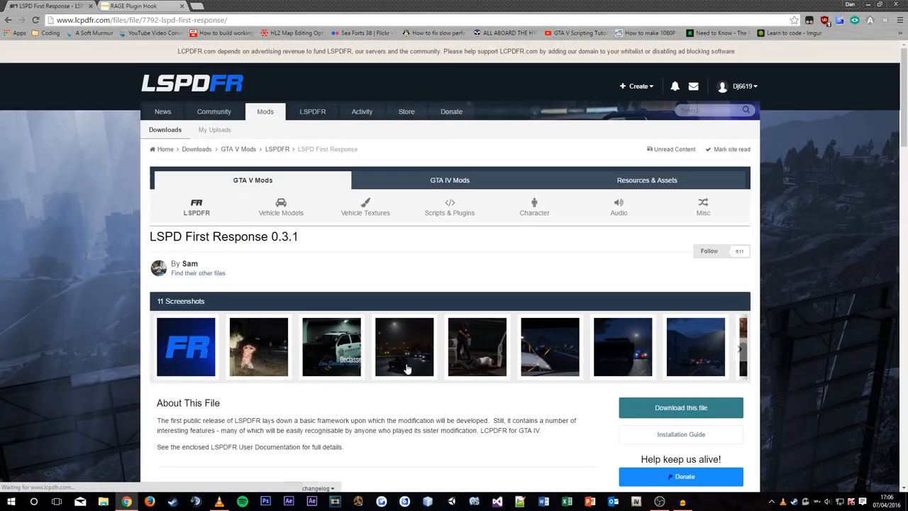
Agree to the LSPD First Response download terms and choose the LSPDFR 031 Manual Install.zip file
{"action": "left_click", "coordinate": [681, 409]}
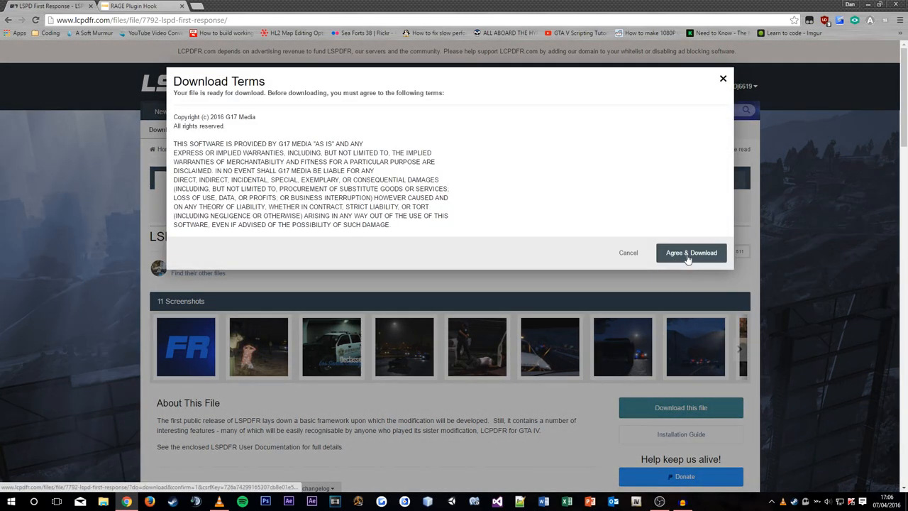
{"action": "left_click", "coordinate": [685, 255]}
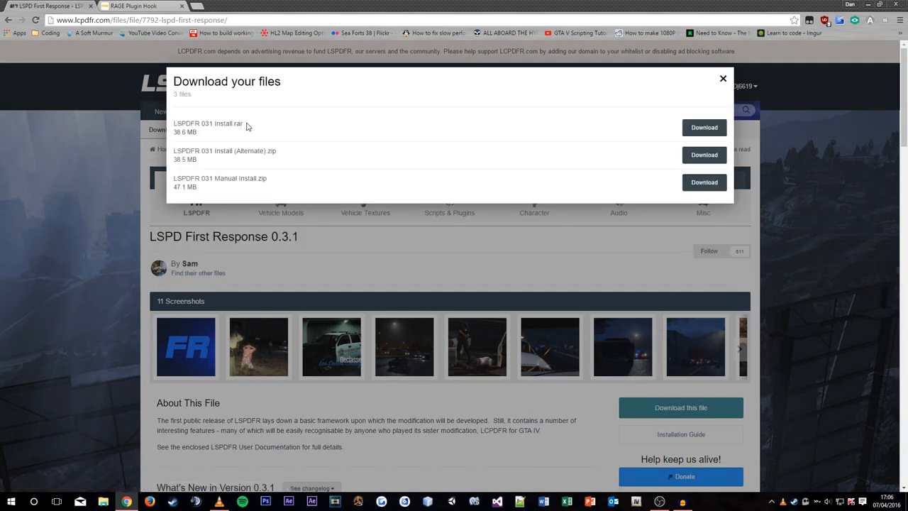
{"action": "mouse_move", "coordinate": [245, 123]}
{"action": "left_mouse_down"}
{"action": "mouse_move", "coordinate": [173, 123]}
{"action": "mouse_move", "coordinate": [245, 123]}
{"action": "left_mouse_up"}
{"action": "mouse_move", "coordinate": [275, 181]}
{"action": "left_mouse_down"}
{"action": "mouse_move", "coordinate": [173, 179]}
{"action": "mouse_move", "coordinate": [272, 181]}
{"action": "left_mouse_up"}
{"action": "left_click", "coordinate": [703, 187]}
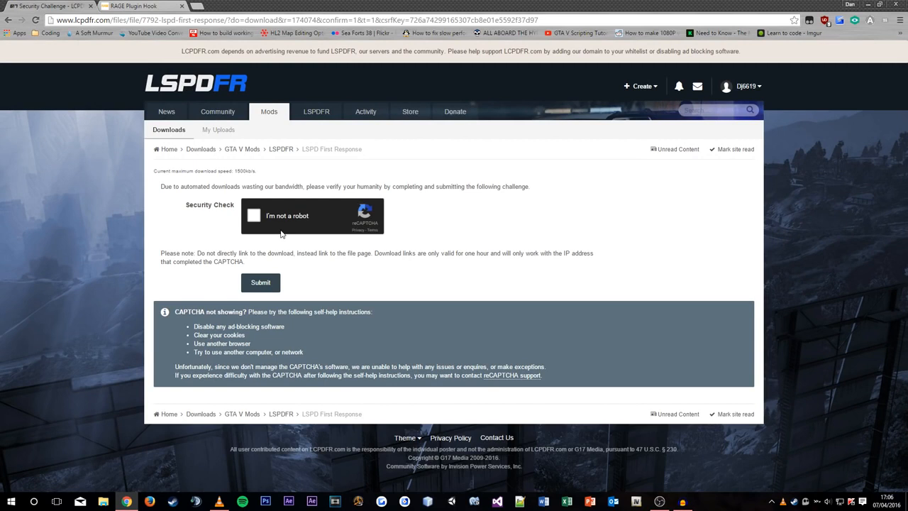
Complete and submit the security check to download the archive, and minimise the browser
{"action": "left_click", "coordinate": [258, 219]}
{"action": "left_click", "coordinate": [265, 285]}
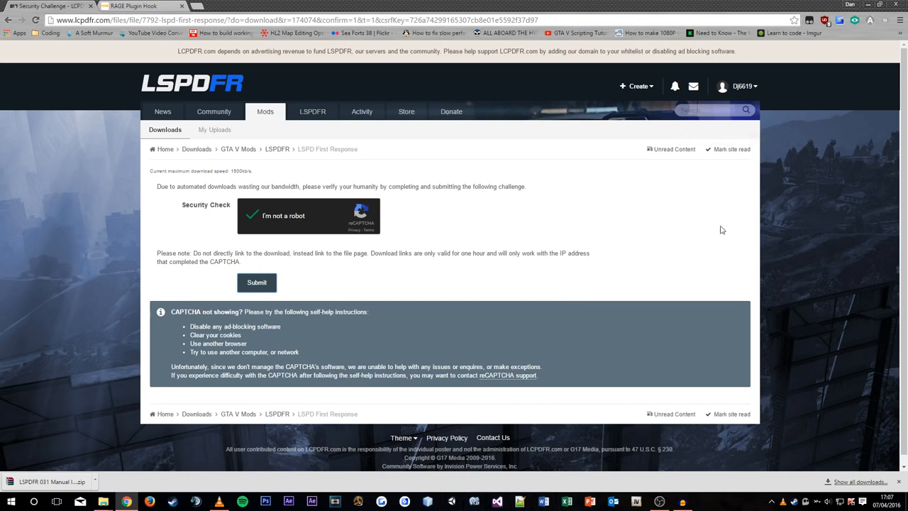
{"action": "left_click", "coordinate": [868, 5]}
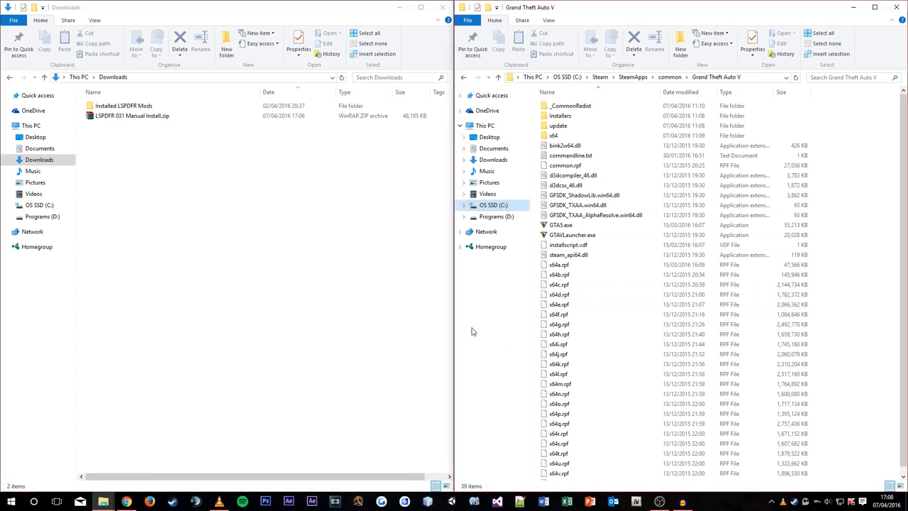
Open LSPDFR 031 Manual Install.zip from the Downloads folder in WinRAR and dismiss the licence reminder
{"action": "left_click", "coordinate": [336, 284]}
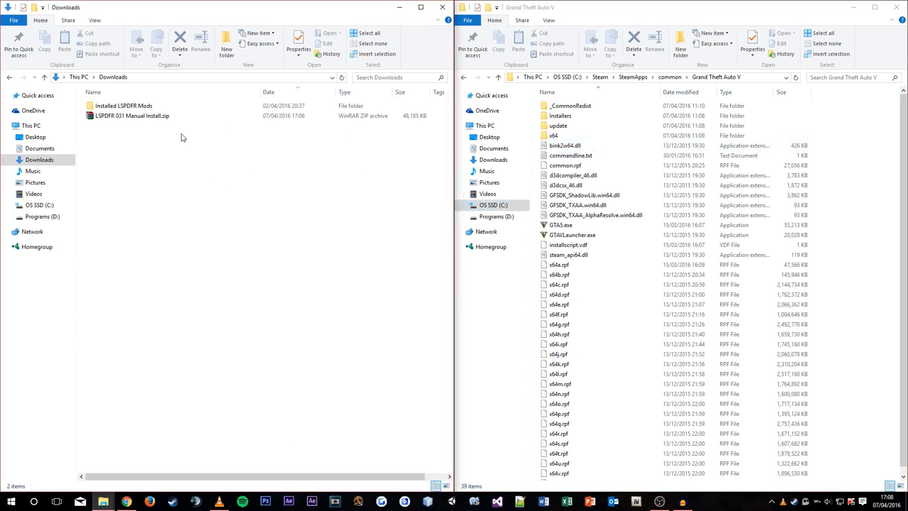
{"action": "left_click", "coordinate": [98, 118]}
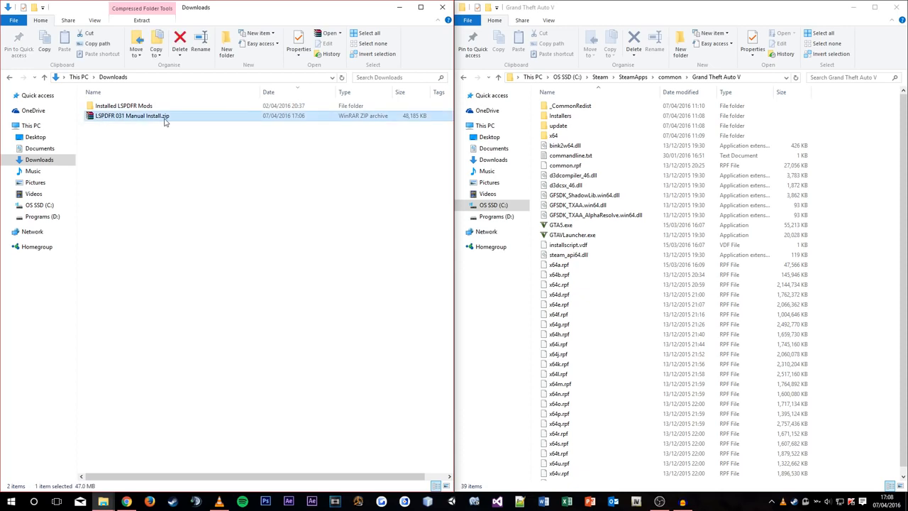
{"action": "left_click", "coordinate": [171, 144]}
{"action": "left_click", "coordinate": [169, 124]}
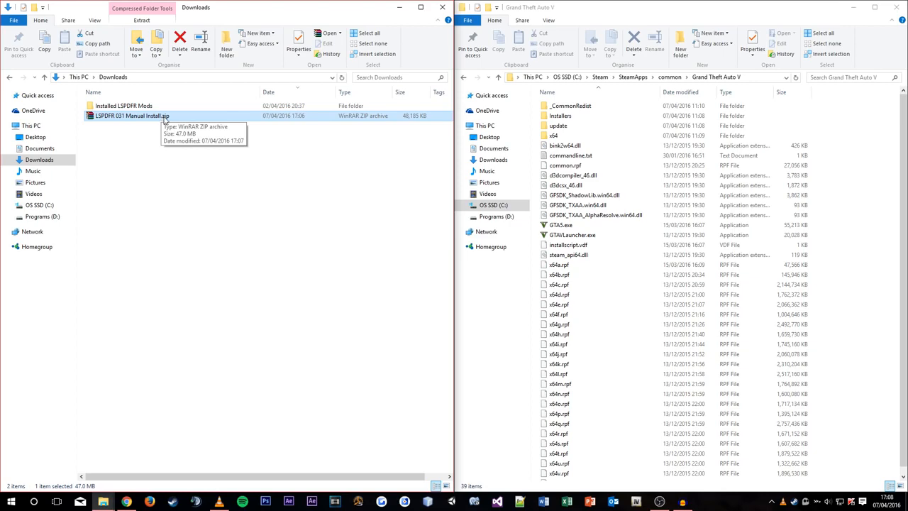
{"action": "double_click", "coordinate": [164, 118]}
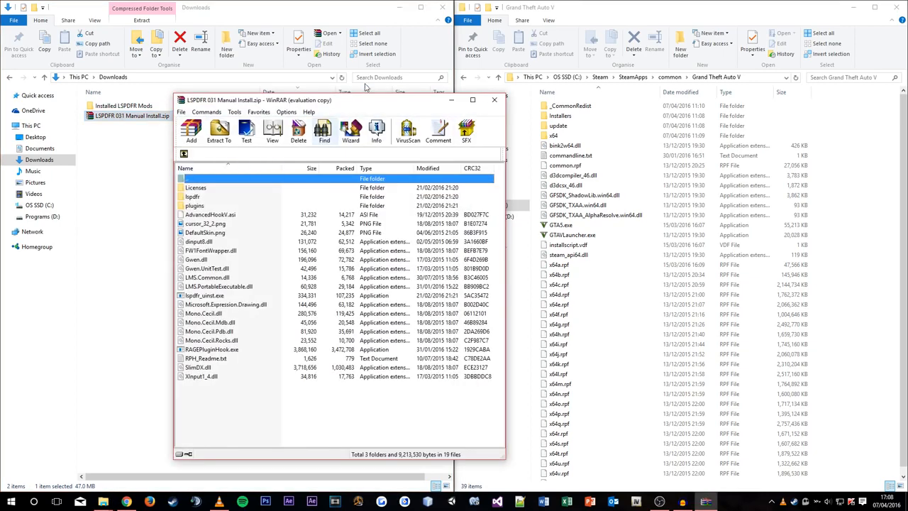
{"action": "left_click_drag", "start_coordinate": [349, 107], "coordinate": [238, 92]}
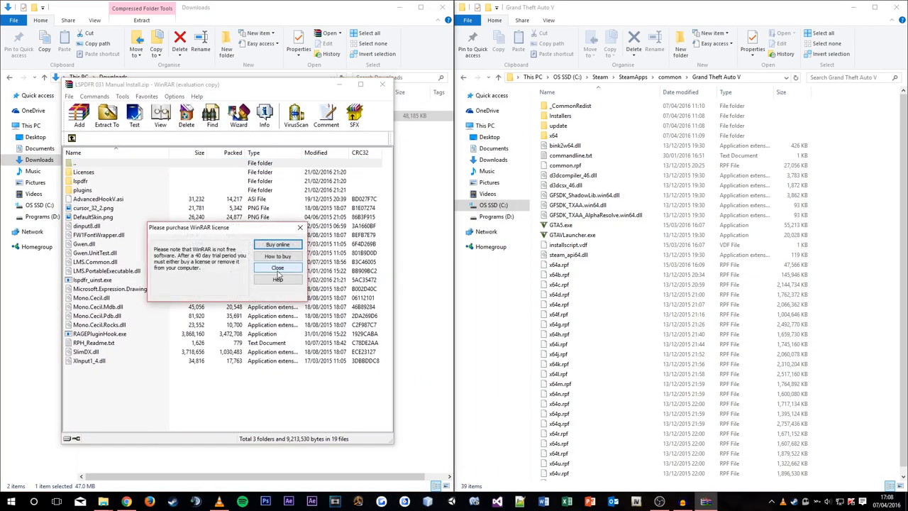
{"action": "left_click", "coordinate": [278, 268]}
Copy the lspdfr and plugins folders and all loose files, without Licenses, from the archive into the Grand Theft Auto V folder, and close the archive
{"action": "left_click_drag", "start_coordinate": [137, 409], "coordinate": [118, 177]}
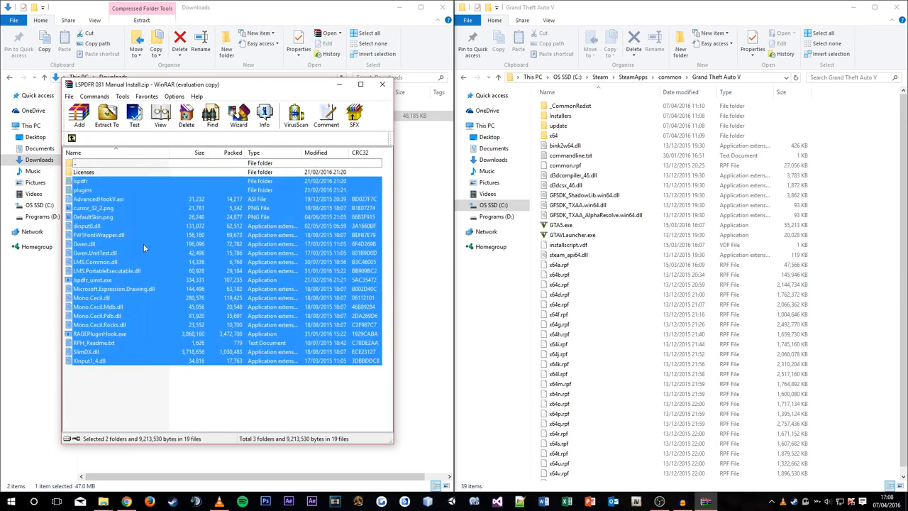
{"action": "left_click_drag", "start_coordinate": [153, 265], "coordinate": [866, 271]}
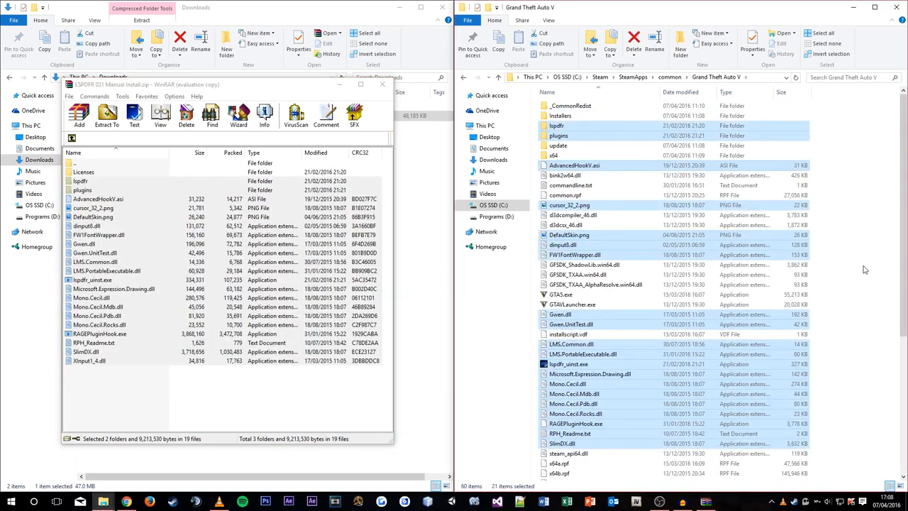
{"action": "left_click", "coordinate": [383, 85]}
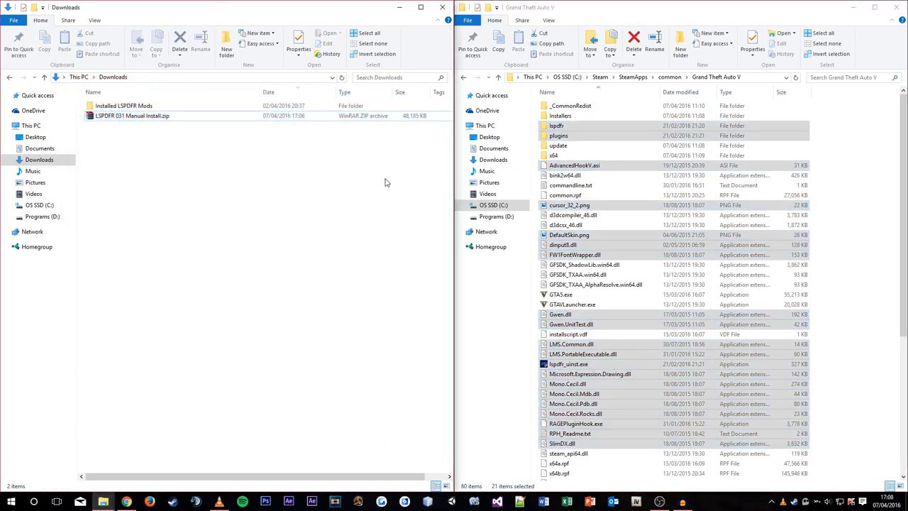
{"action": "left_click", "coordinate": [875, 173]}
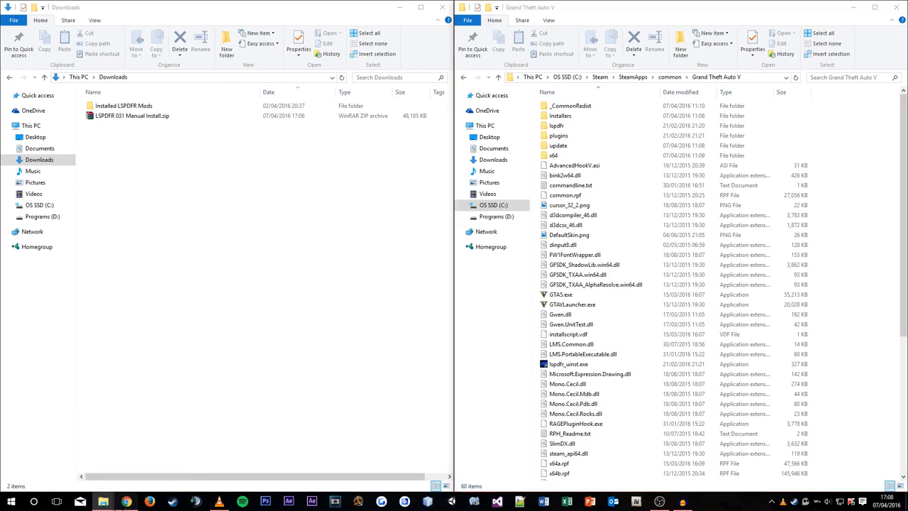
Download RAGE Plugin Hook Open Alpha 0.38.886.6940 in Chrome and open the downloaded archive from the Downloads folder
{"action": "left_click", "coordinate": [126, 502]}
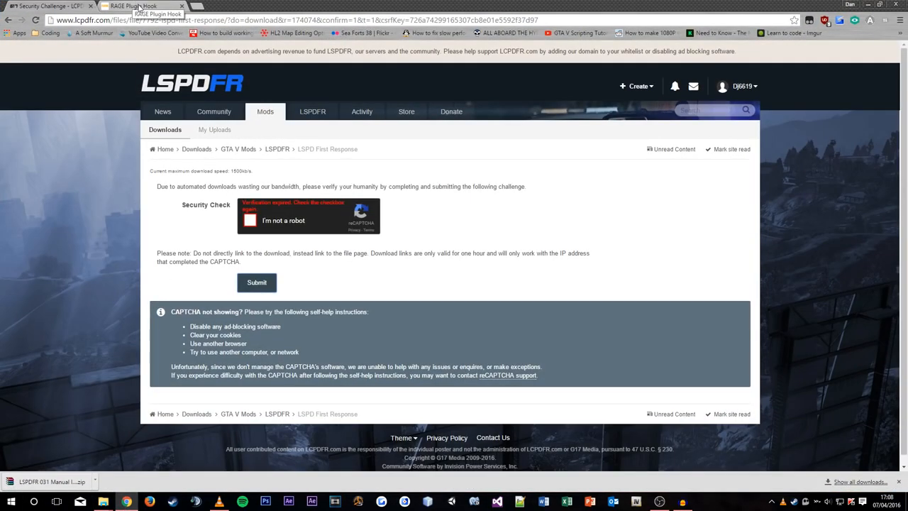
{"action": "left_click", "coordinate": [139, 7]}
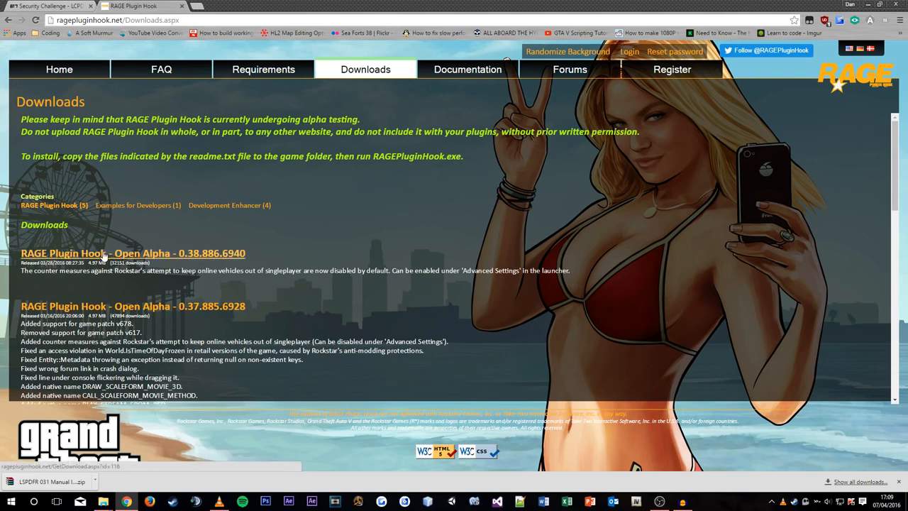
{"action": "left_click", "coordinate": [193, 254]}
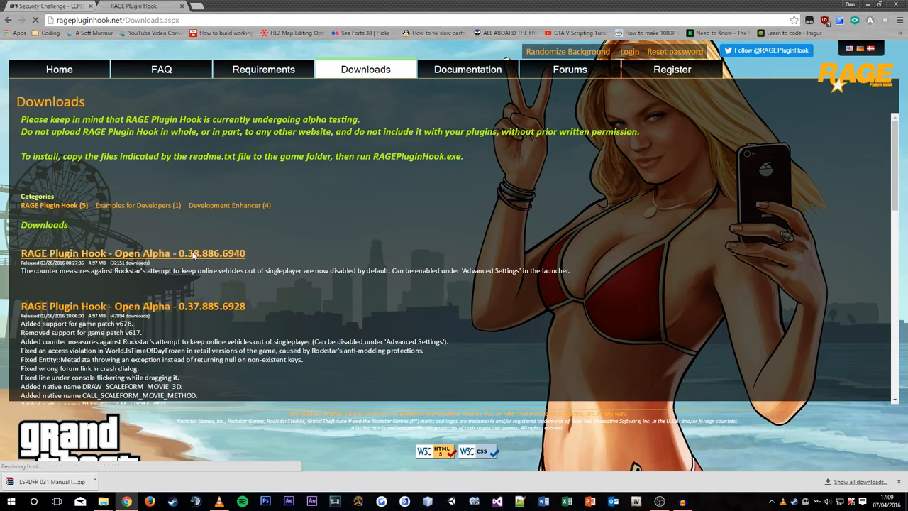
{"action": "left_click", "coordinate": [871, 4]}
{"action": "double_click", "coordinate": [122, 127]}
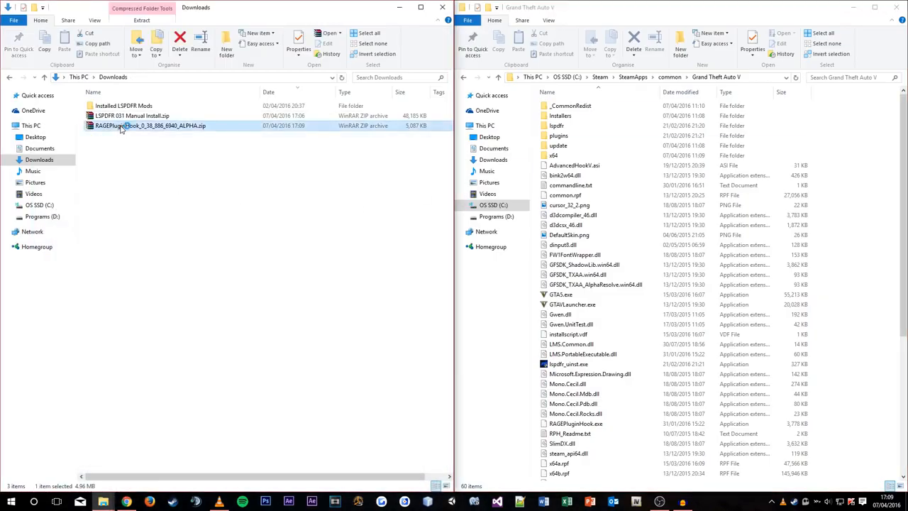
{"action": "left_click", "coordinate": [107, 115]}
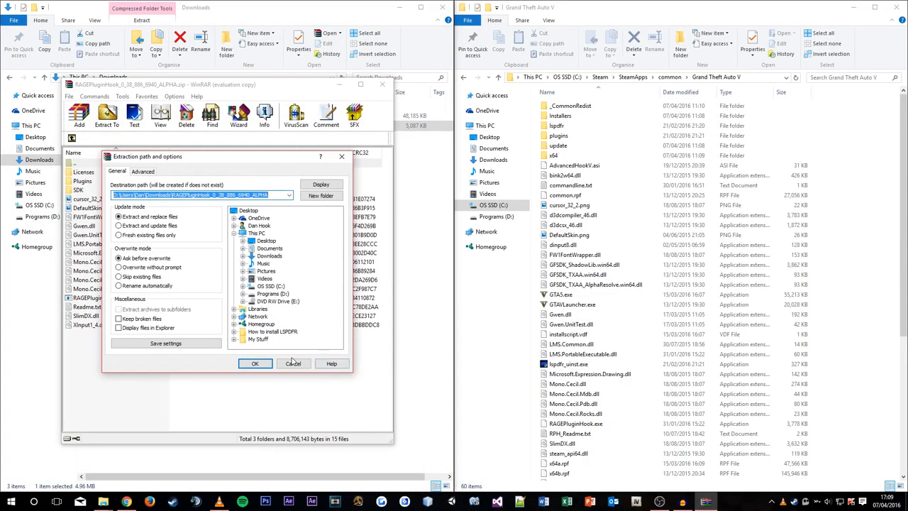
{"action": "left_click", "coordinate": [291, 269]}
{"action": "left_click", "coordinate": [289, 365]}
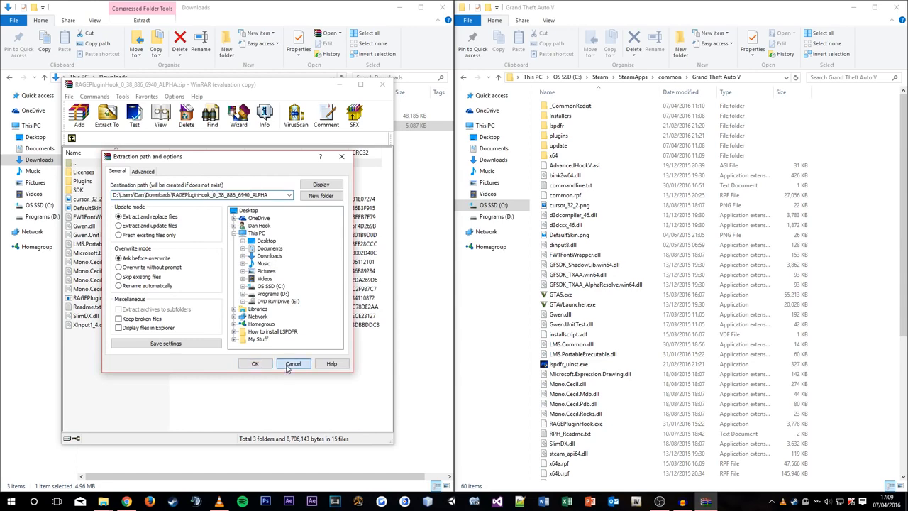
Copy the Plugins folder and all loose RAGE Plugin Hook files into the Grand Theft Auto V folder, replacing existing files, and close the archive
{"action": "left_click_drag", "start_coordinate": [147, 377], "coordinate": [91, 183]}
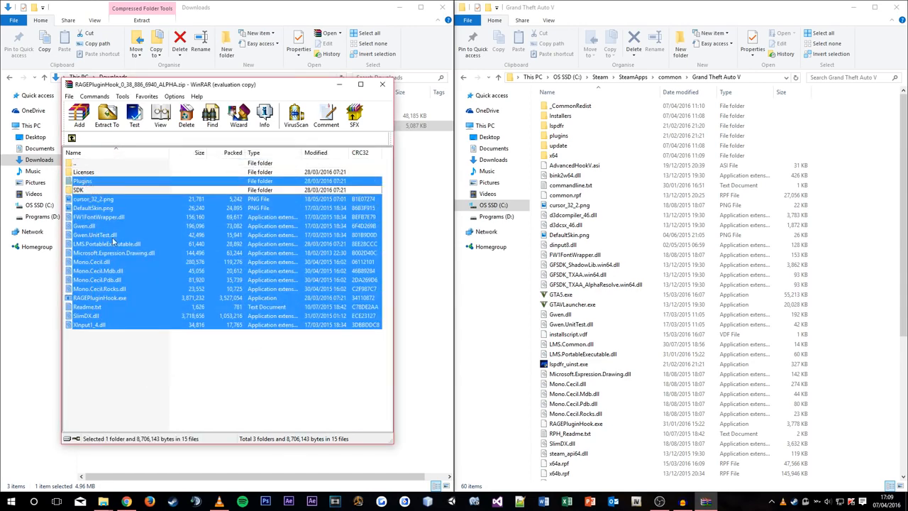
{"action": "left_click_drag", "start_coordinate": [203, 302], "coordinate": [862, 265]}
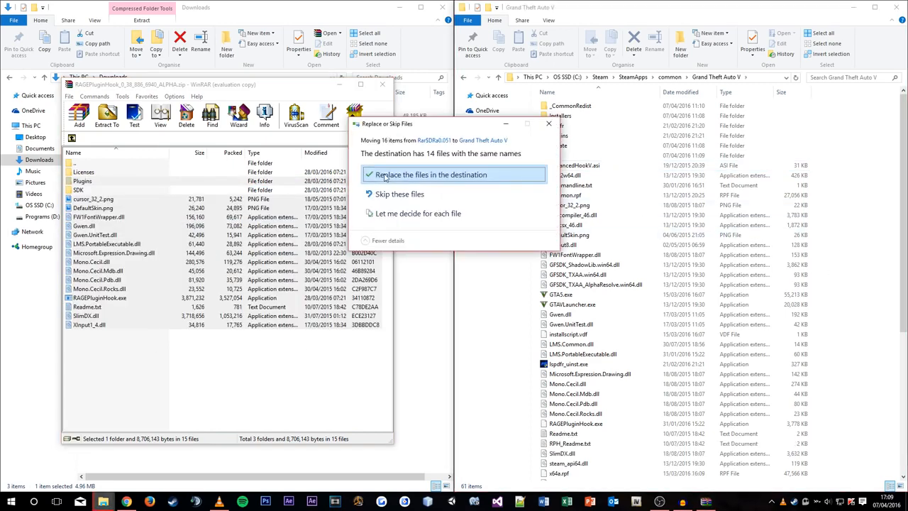
{"action": "left_click", "coordinate": [384, 177]}
{"action": "left_click", "coordinate": [382, 84]}
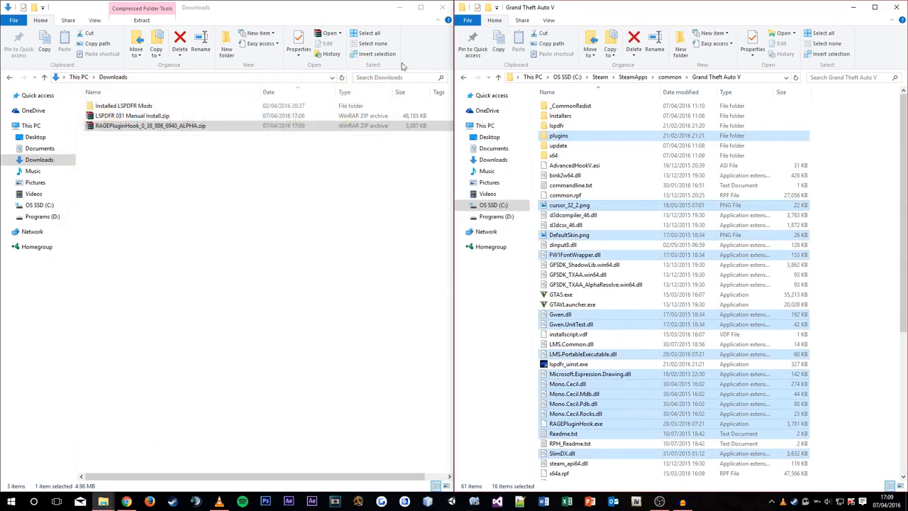
Close the Downloads window and undock the Grand Theft Auto V window, placing it clear of the desktop icons
{"action": "left_click", "coordinate": [442, 7]}
{"action": "left_click_drag", "start_coordinate": [681, 10], "coordinate": [423, 49]}
{"action": "left_click", "coordinate": [634, 209]}
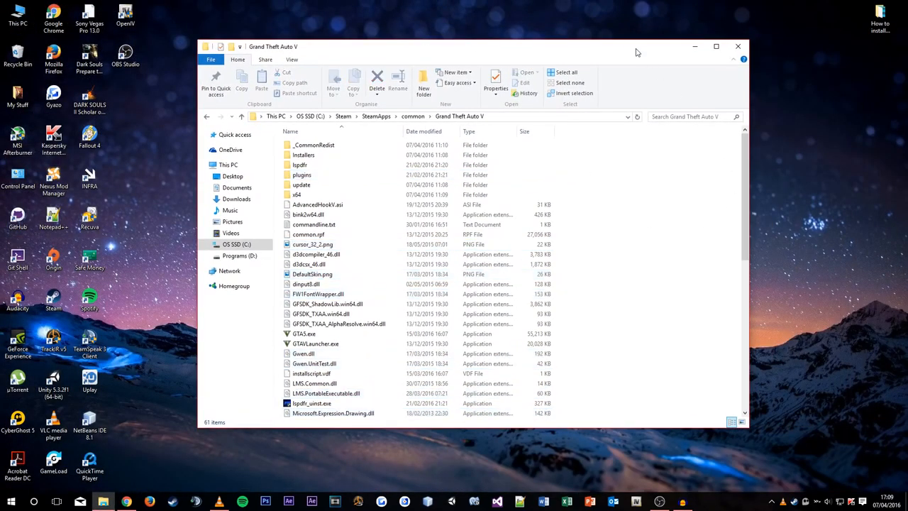
{"action": "left_click_drag", "start_coordinate": [636, 50], "coordinate": [695, 22]}
Create a desktop shortcut to RAGEPluginHook.exe from the Grand Theft Auto V folder and close the folder window
{"action": "left_click_drag", "start_coordinate": [804, 126], "coordinate": [800, 182]}
{"action": "mouse_move", "coordinate": [383, 186]}
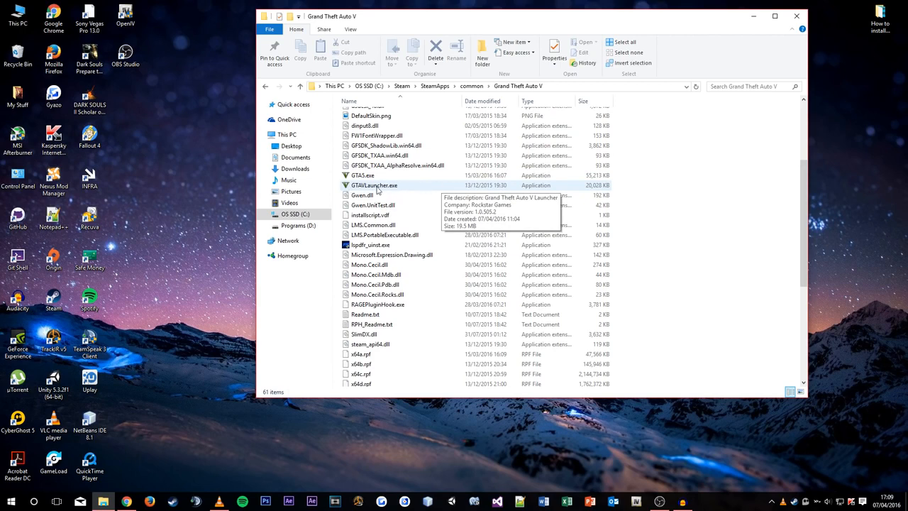
{"action": "left_click_drag", "start_coordinate": [805, 197], "coordinate": [742, 235]}
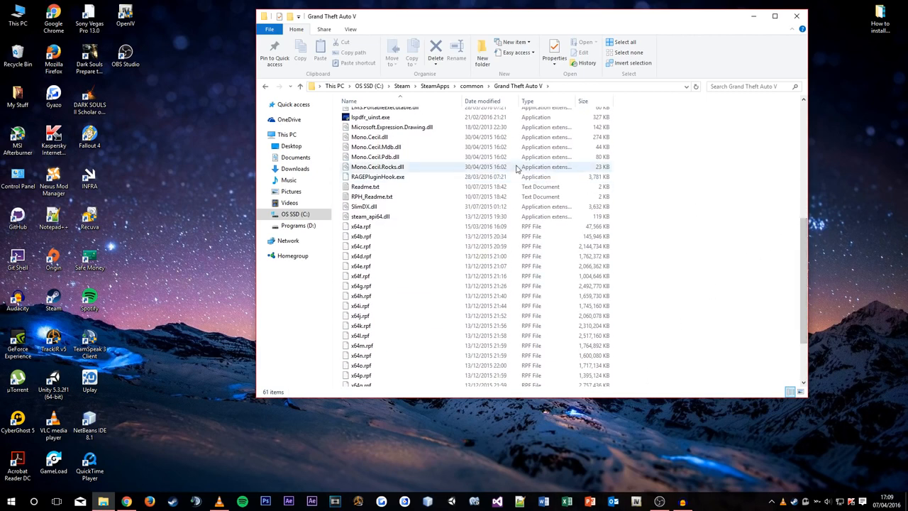
{"action": "left_click", "coordinate": [364, 179]}
{"action": "right_click", "coordinate": [366, 181]}
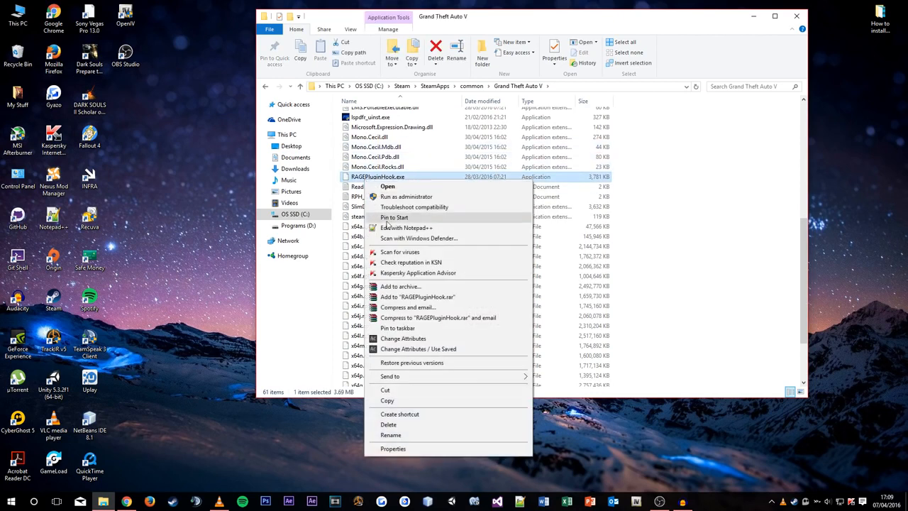
{"action": "mouse_move", "coordinate": [521, 376]}
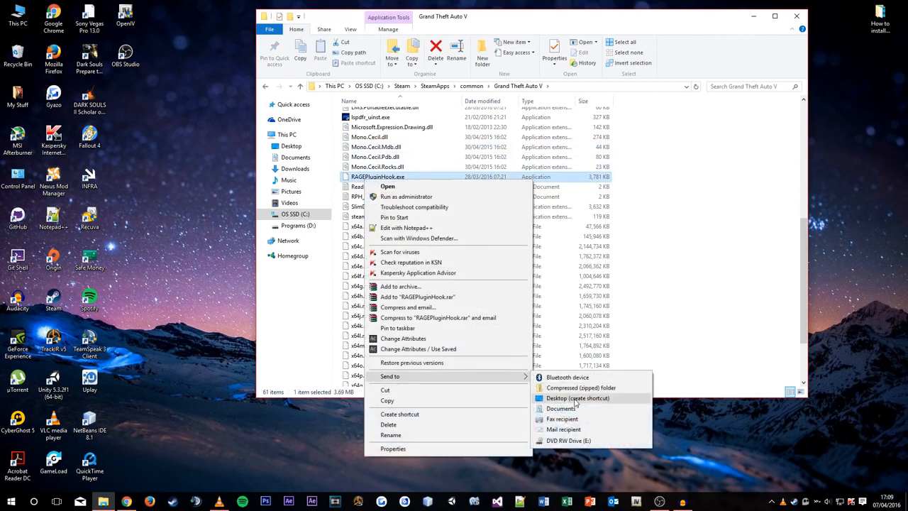
{"action": "left_click", "coordinate": [577, 399]}
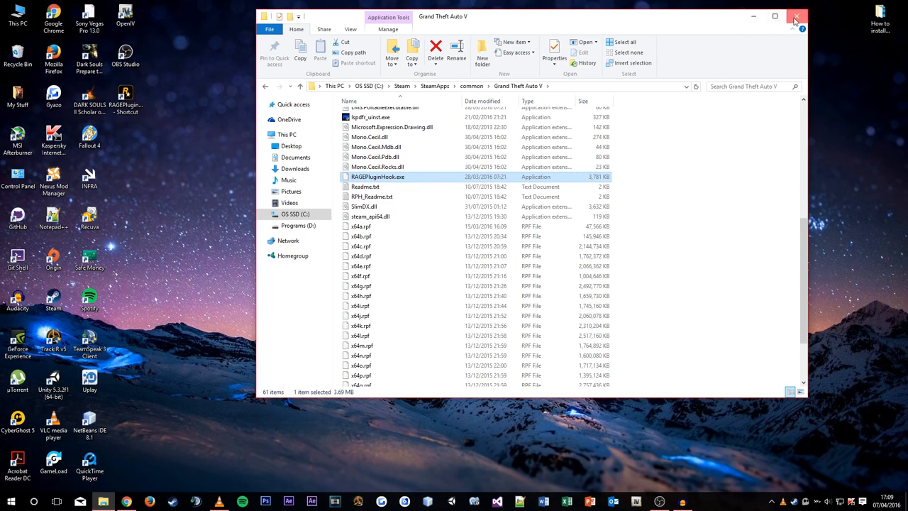
{"action": "left_click", "coordinate": [796, 15]}
Move the RAGEPluginHook shortcut to an empty area of the desktop and rename it LSPDFR
{"action": "left_click_drag", "start_coordinate": [135, 103], "coordinate": [222, 78]}
{"action": "key", "text": "F2"}
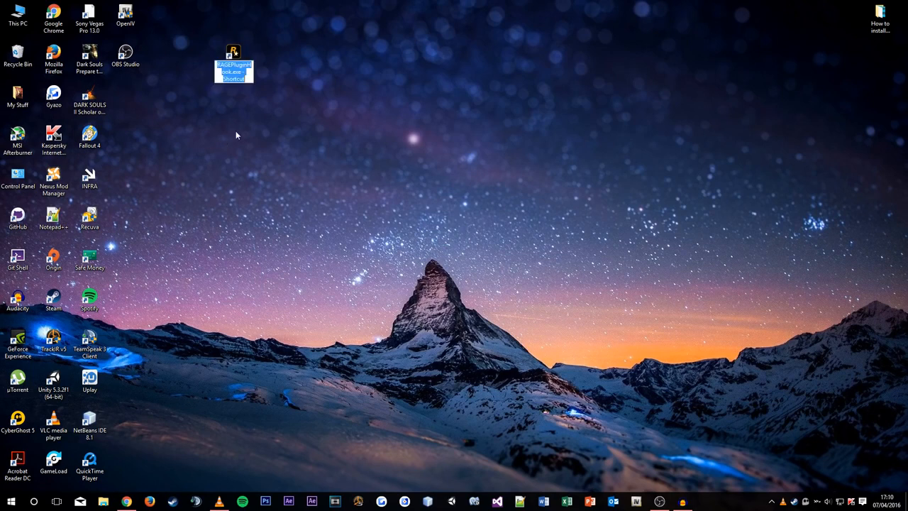
{"action": "type", "text": "LSPDFR"}
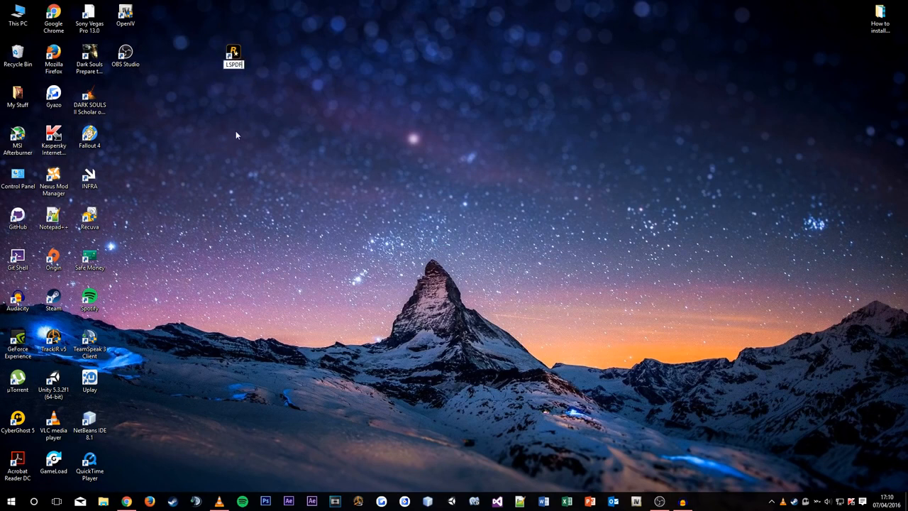
{"action": "key", "text": "Return"}
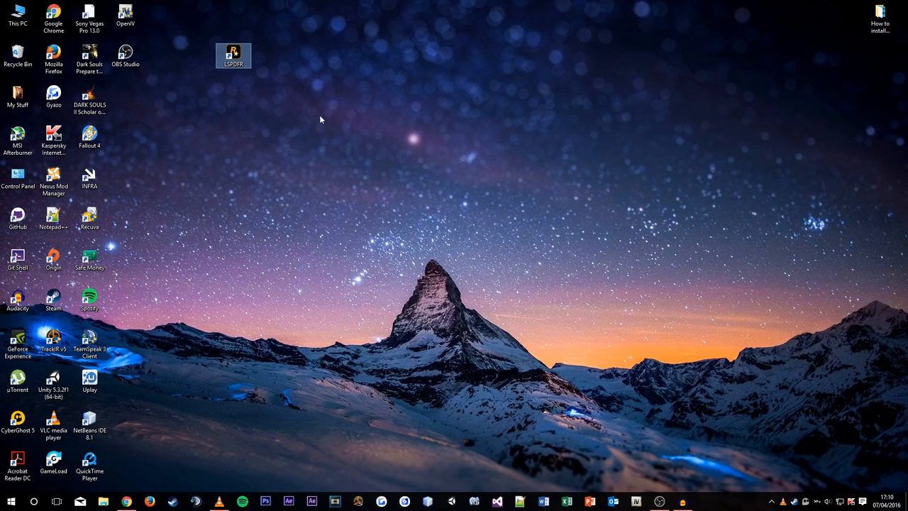
Launch the LSPDFR shortcut and complete the first-run prompts, unblocking the listed files, accepting the disclaimer and backing up the game version
{"action": "double_click", "coordinate": [239, 55]}
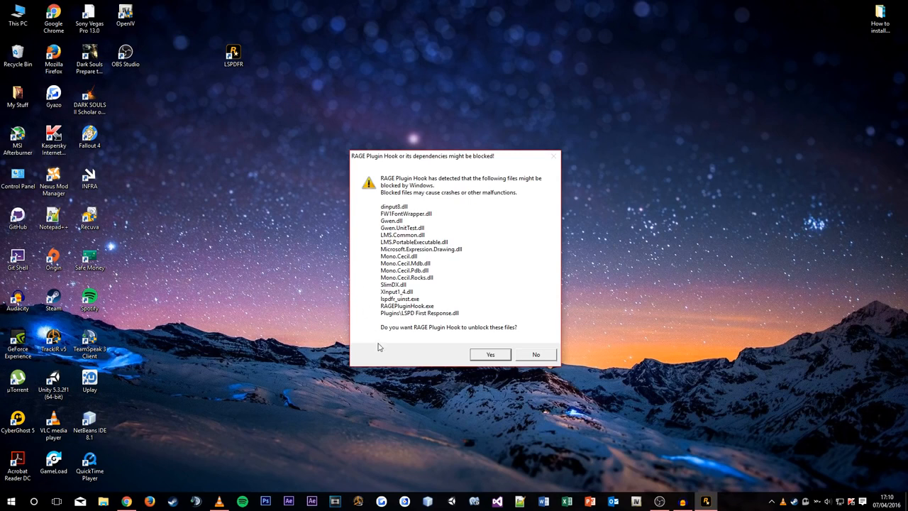
{"action": "left_click", "coordinate": [497, 355]}
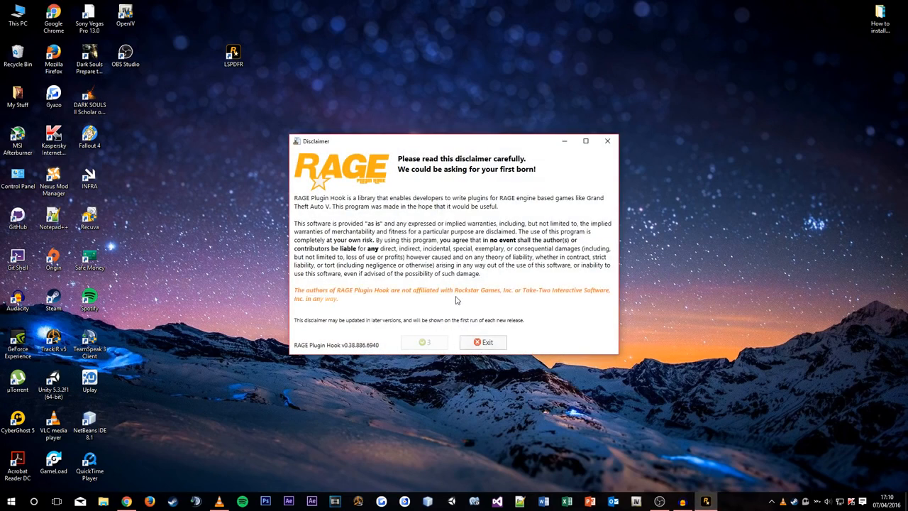
{"action": "left_click", "coordinate": [424, 343]}
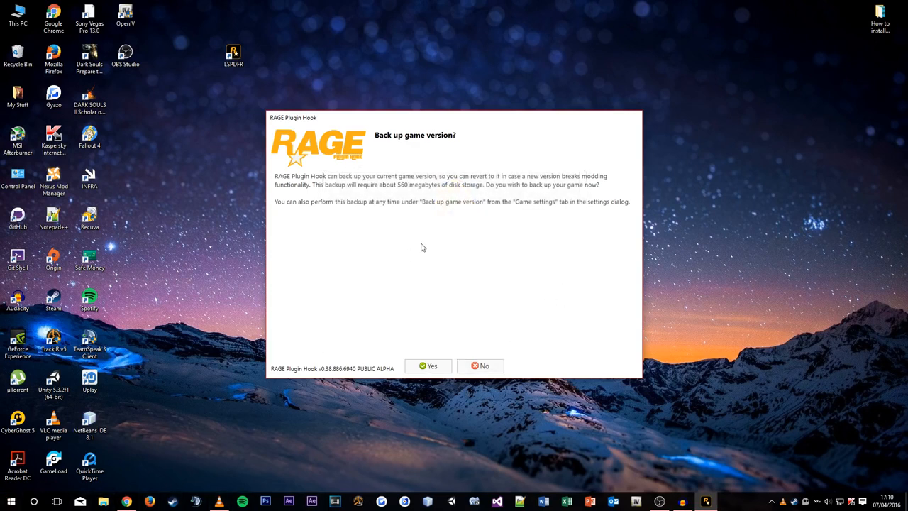
{"action": "left_click_drag", "start_coordinate": [422, 119], "coordinate": [456, 99]}
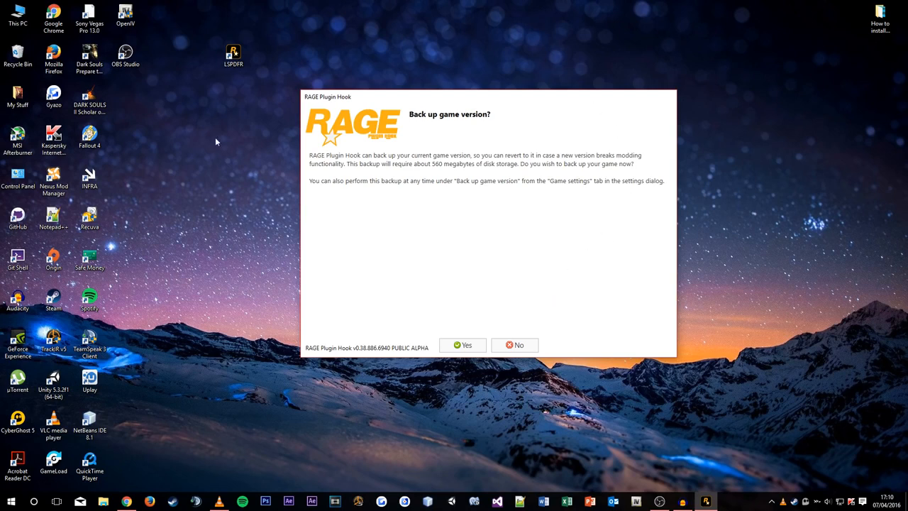
{"action": "left_click", "coordinate": [466, 348]}
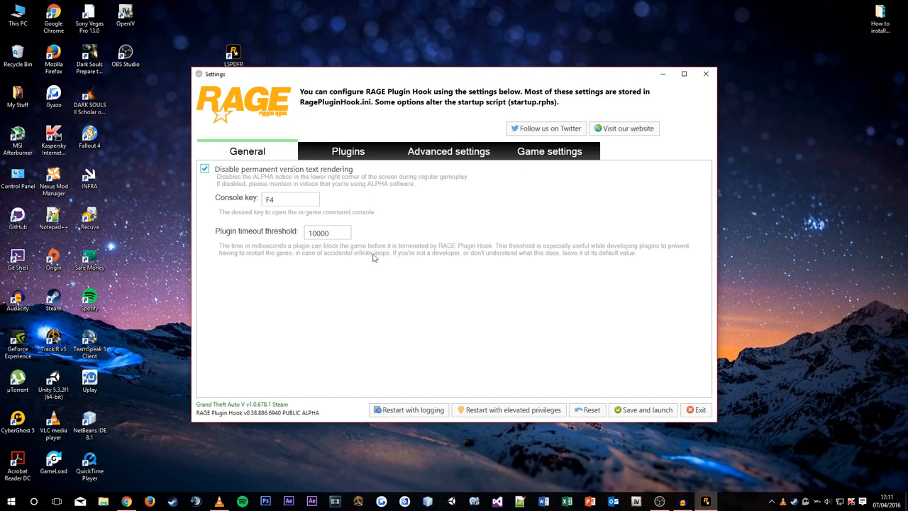
Examine the console key and plugin timeout threshold in the general settings
{"action": "left_click", "coordinate": [294, 201]}
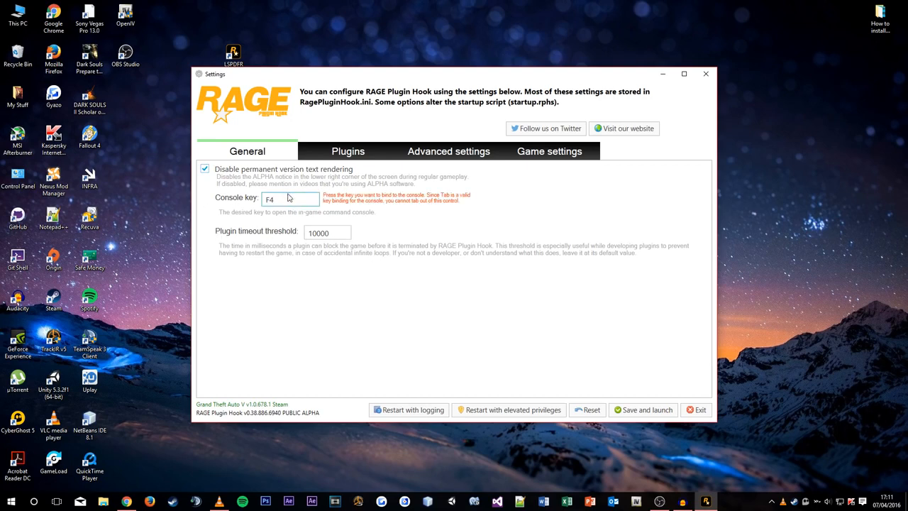
{"action": "left_click", "coordinate": [310, 233]}
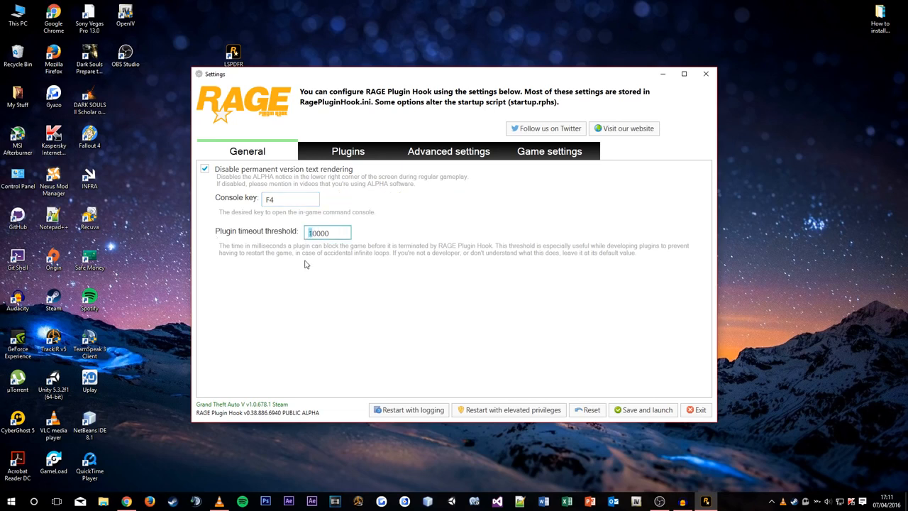
{"action": "type", "text": "3"}
{"action": "left_click_drag", "start_coordinate": [336, 231], "coordinate": [275, 238]}
{"action": "left_click", "coordinate": [344, 234]}
{"action": "left_click_drag", "start_coordinate": [341, 232], "coordinate": [283, 237]}
{"action": "left_click", "coordinate": [338, 232]}
Set RAGE Plugin Hook to load all plugins on startup, save the settings and launch the game
{"action": "left_click", "coordinate": [353, 153]}
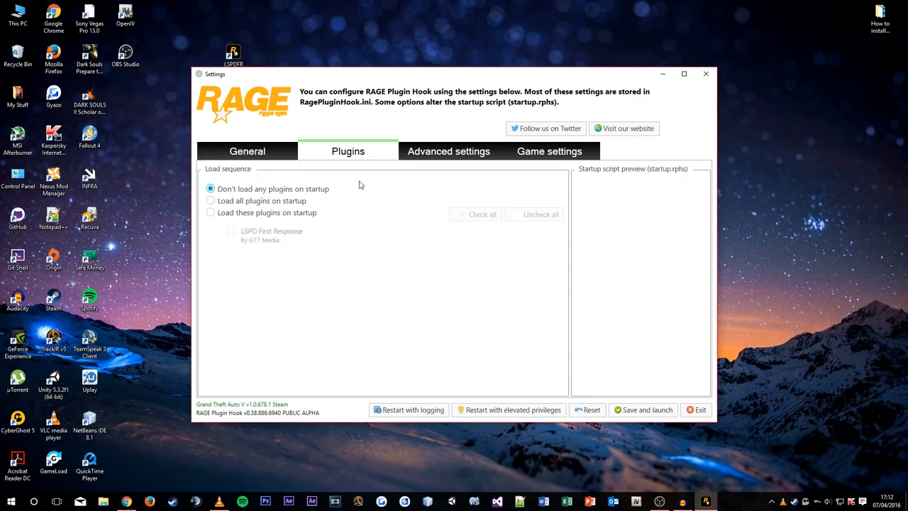
{"action": "left_click", "coordinate": [210, 201]}
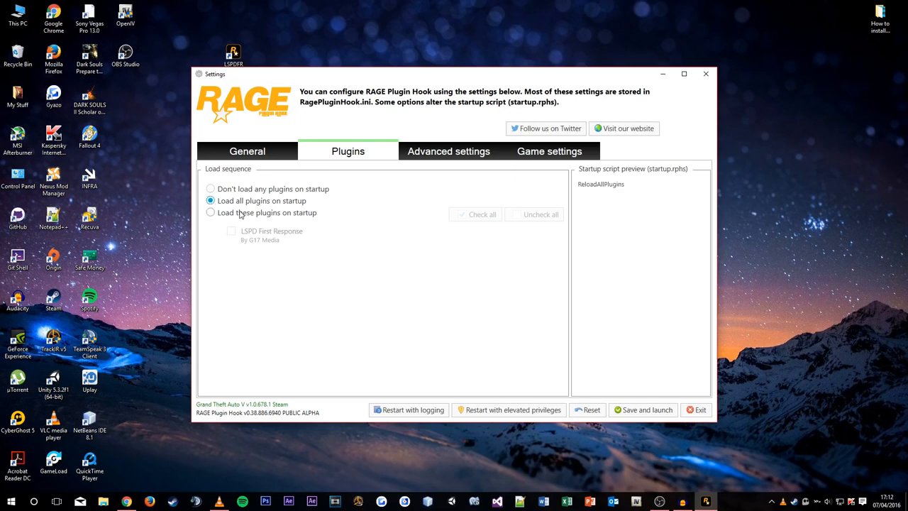
{"action": "left_click", "coordinate": [446, 153]}
{"action": "left_click", "coordinate": [559, 153]}
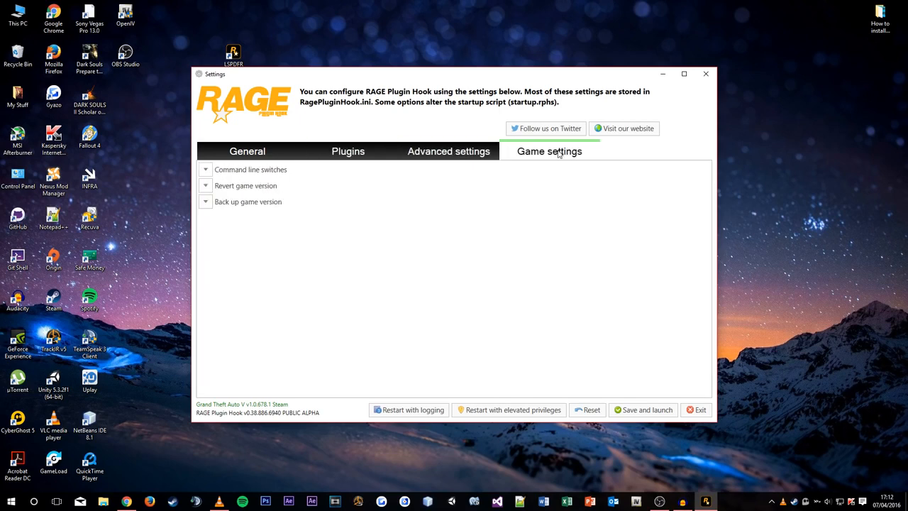
{"action": "left_click", "coordinate": [348, 151]}
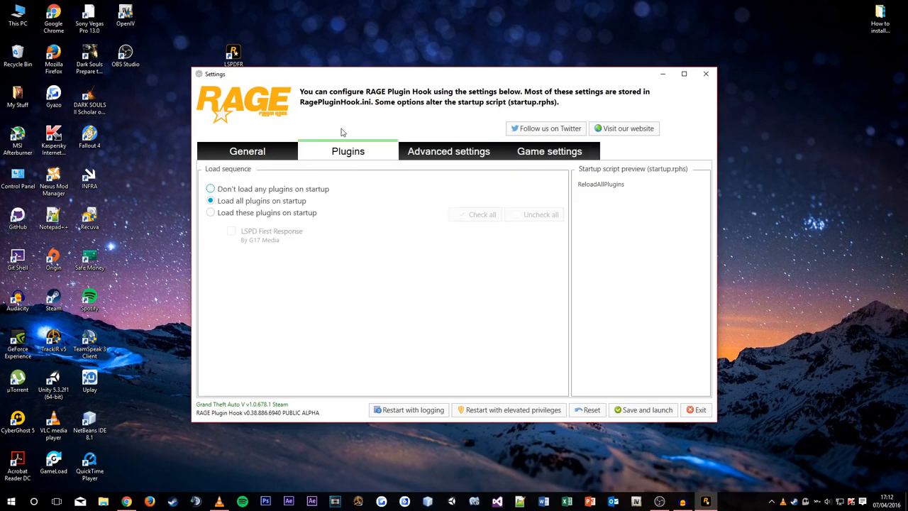
{"action": "left_click", "coordinate": [642, 412]}
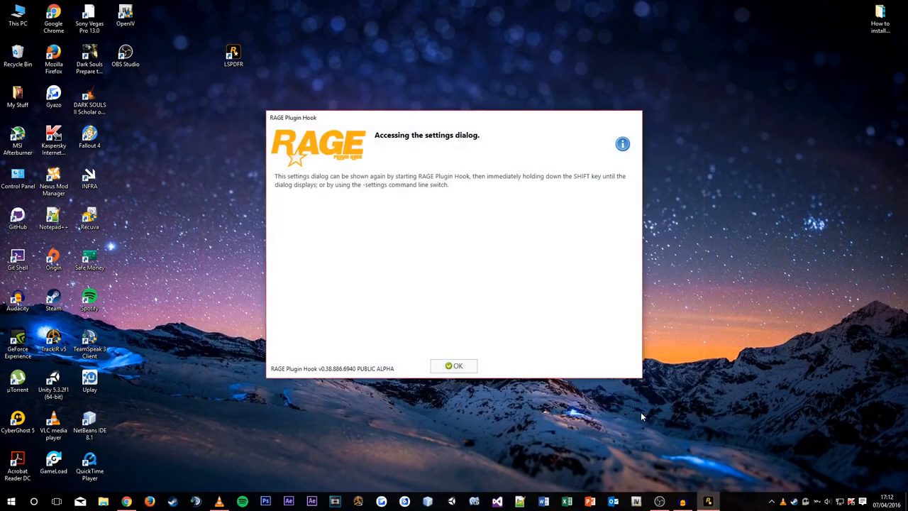
{"action": "left_click", "coordinate": [456, 374]}
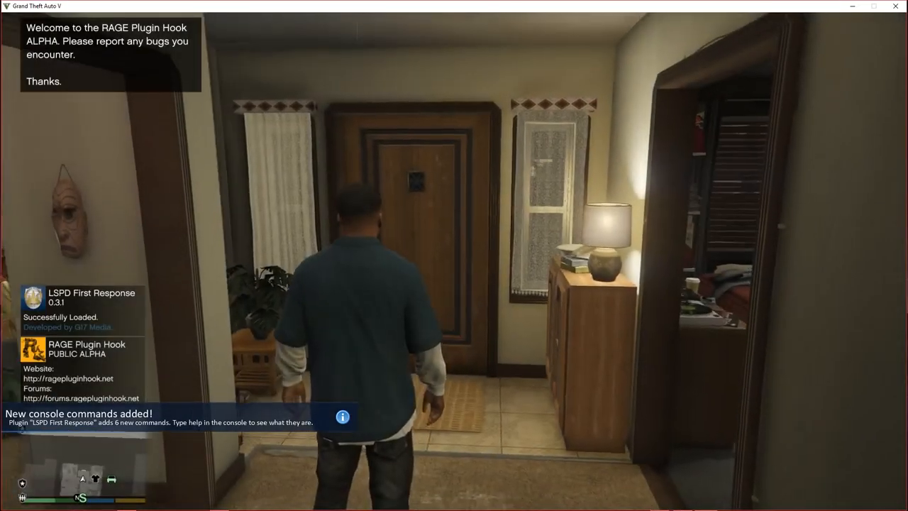
{"action": "key", "text": "w"}
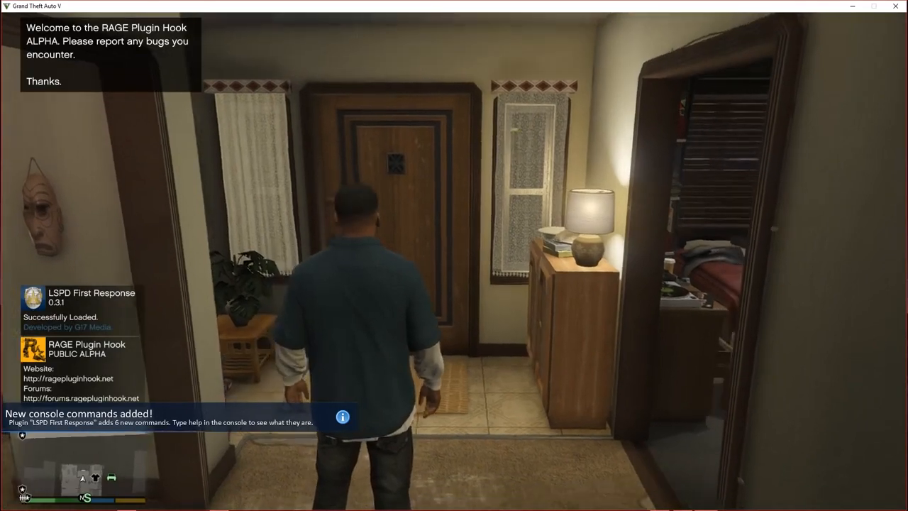
{"action": "key", "text": "w"}
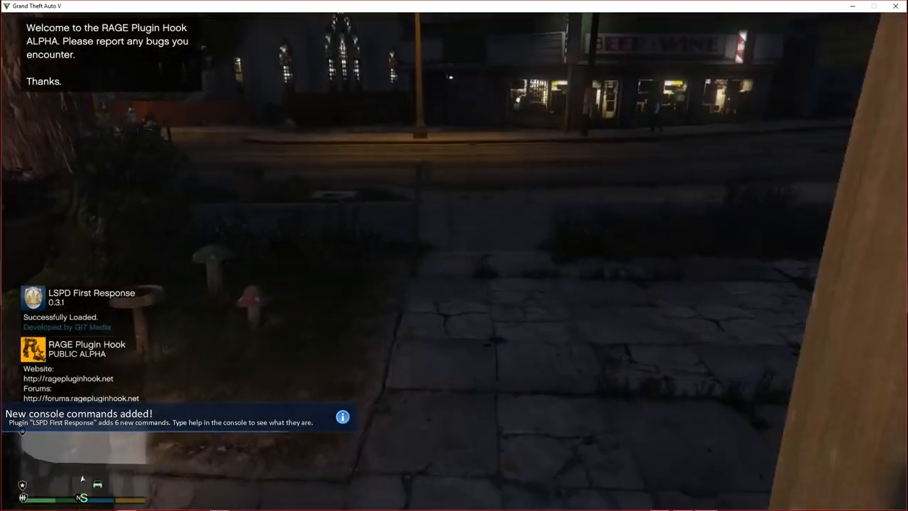
{"action": "key", "text": "w"}
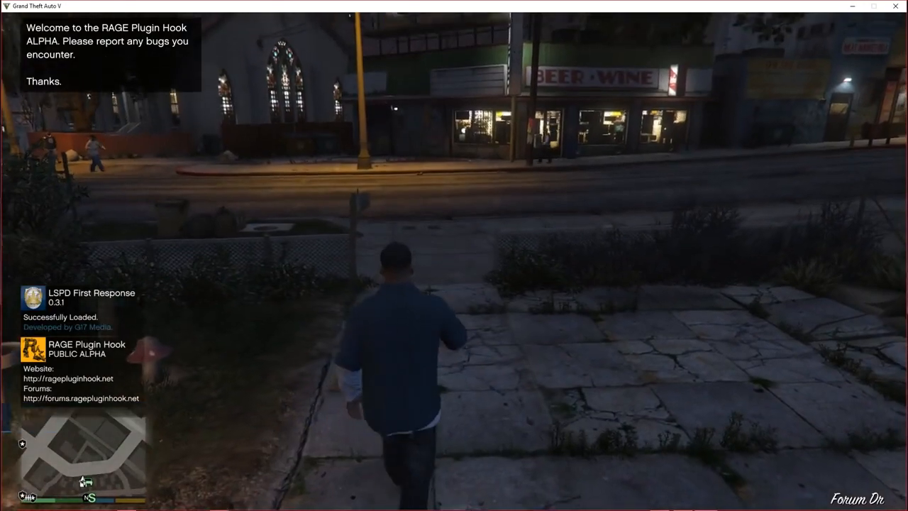
{"action": "key", "text": "w"}
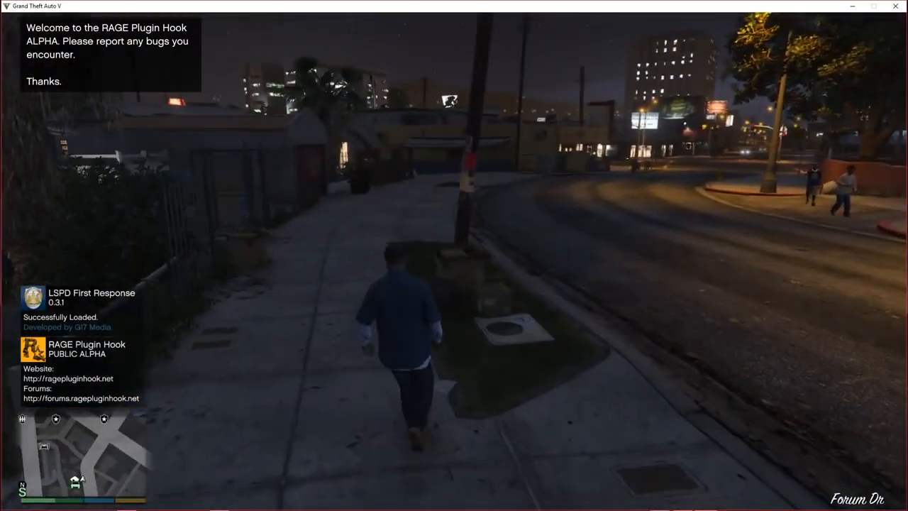
{"action": "key", "text": "w"}
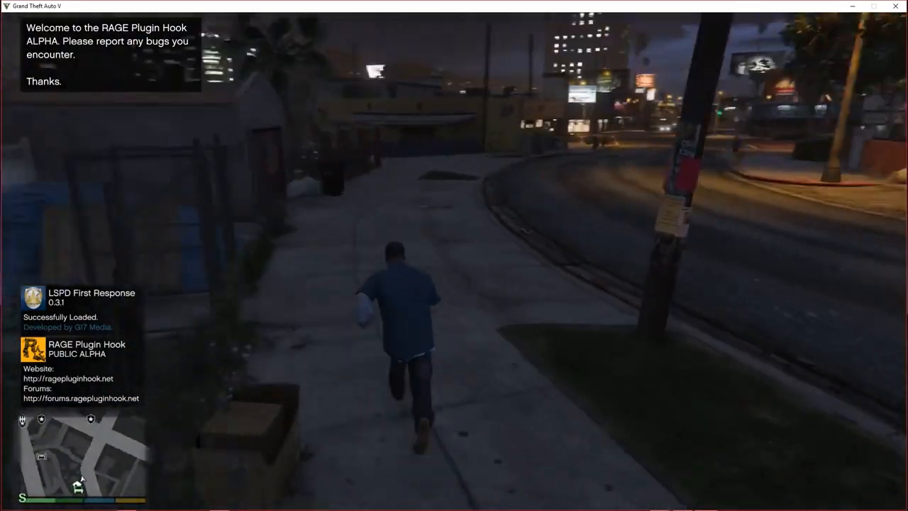
{"action": "key", "text": "w"}
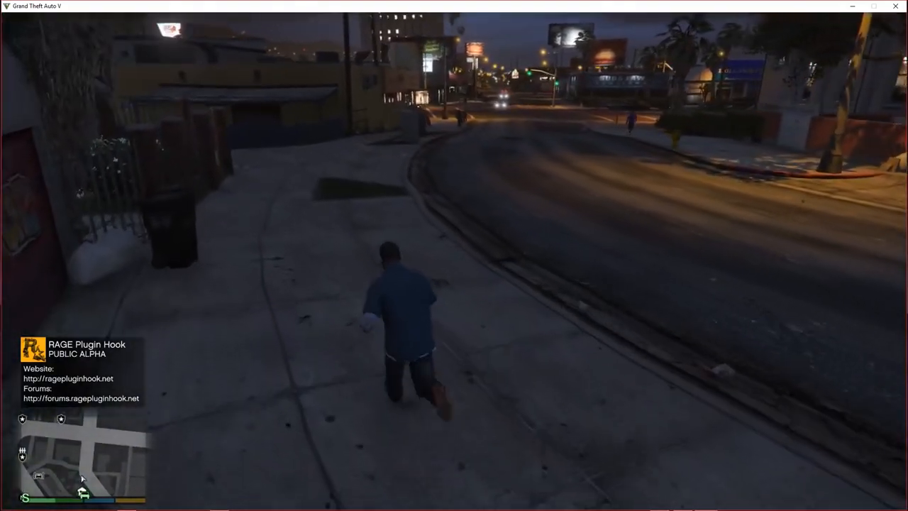
{"action": "key", "text": "w"}
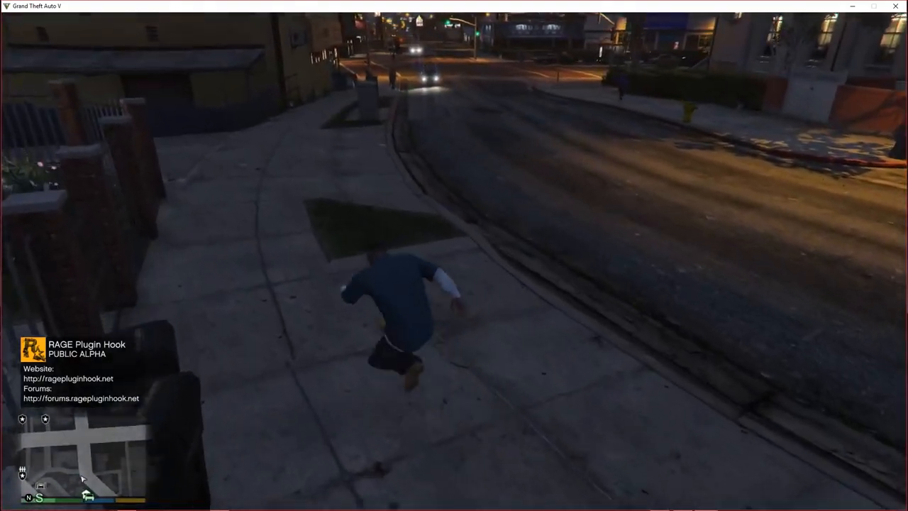
{"action": "key", "text": "w"}
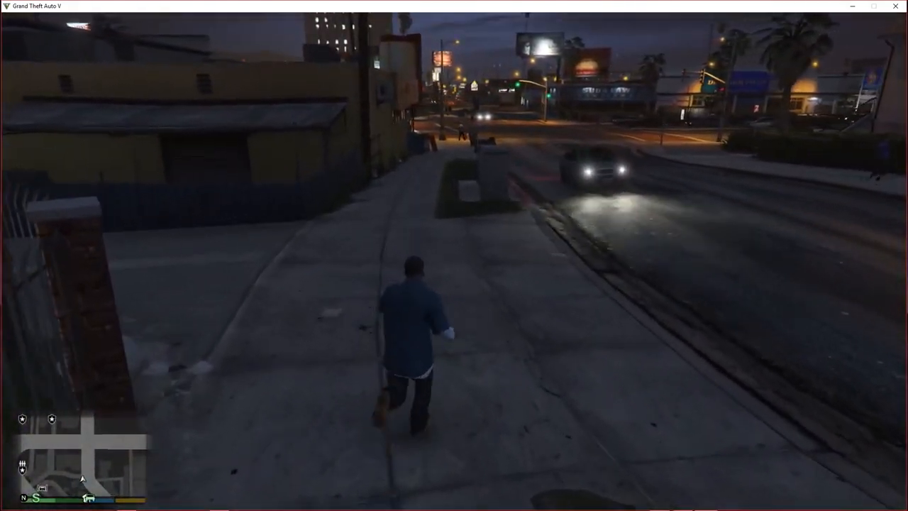
{"action": "key", "text": "w"}
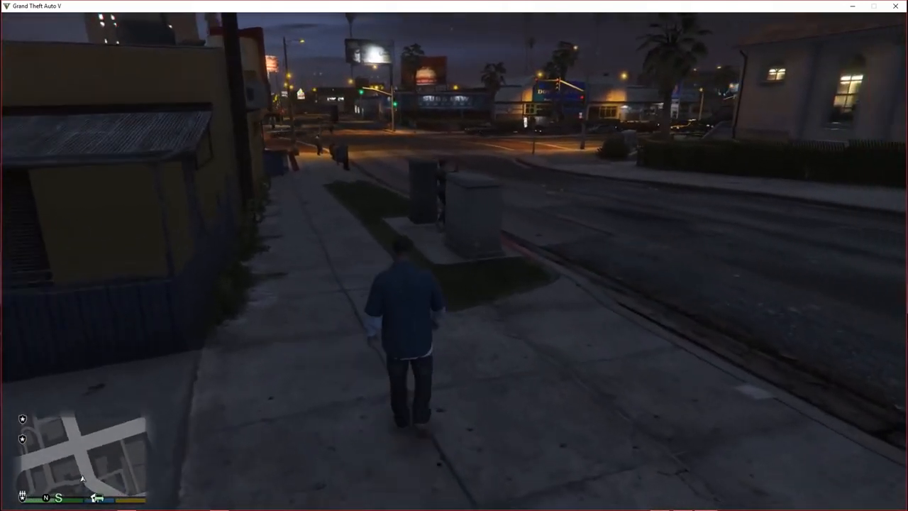
Run the gotopd command in the in-game RAGE console to teleport to the police station, and close the console
{"action": "key", "text": "F4"}
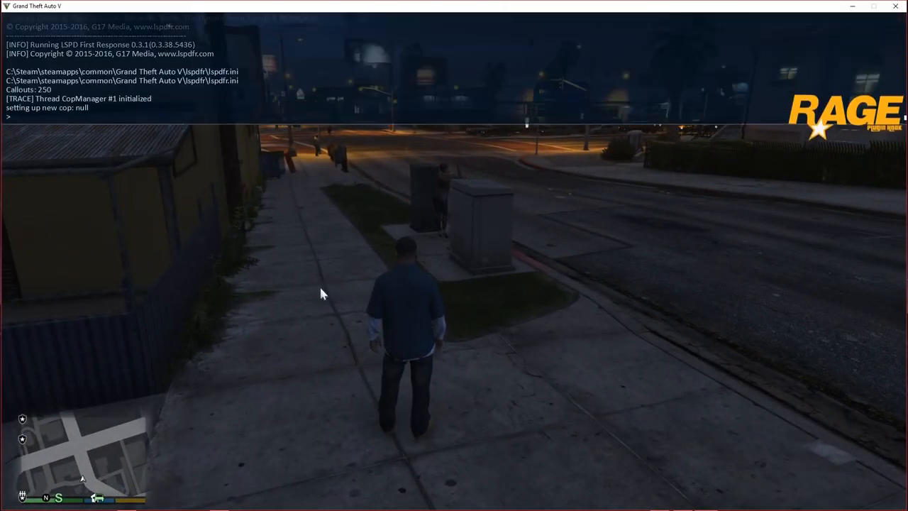
{"action": "type", "text": "gotopd"}
{"action": "key", "text": "Return"}
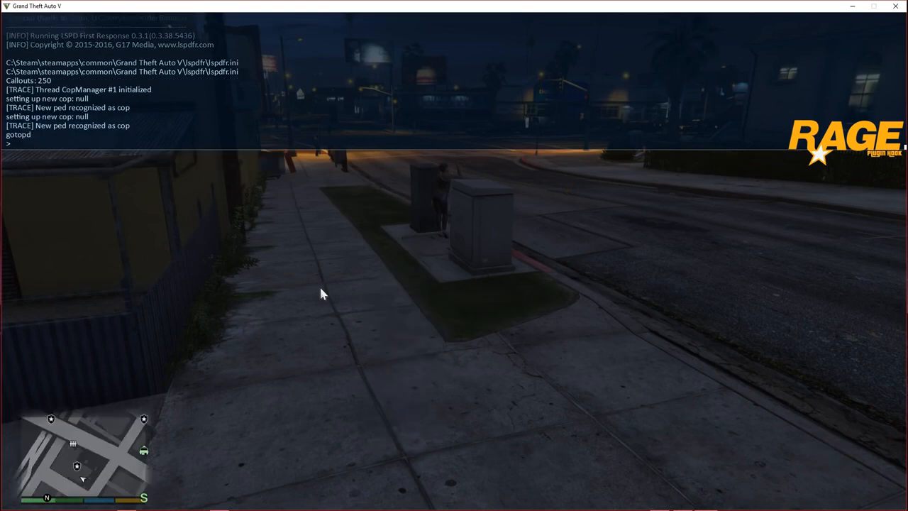
{"action": "key", "text": "F4"}
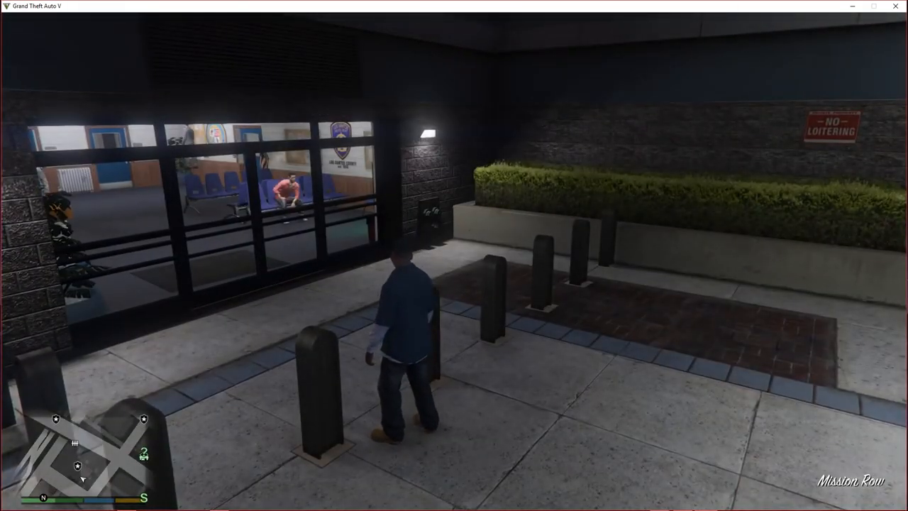
{"action": "key", "text": "d"}
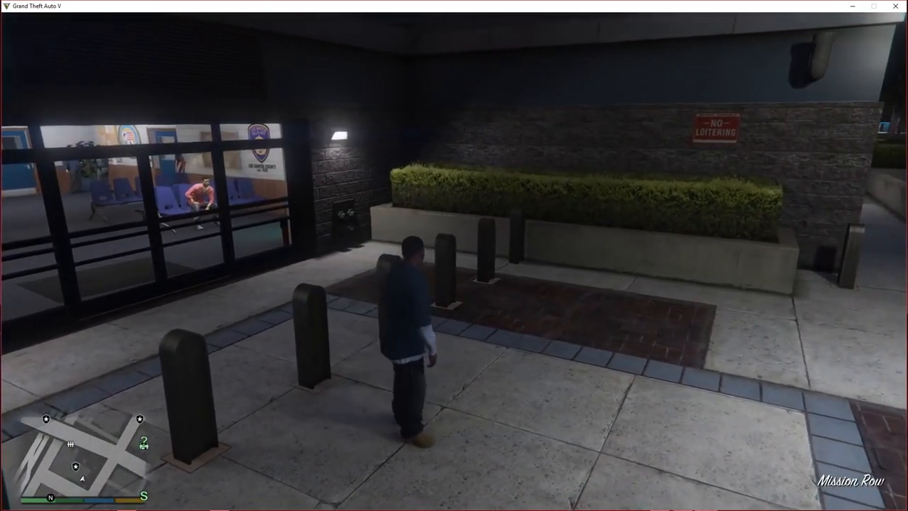
{"action": "key", "text": "s"}
{"action": "key", "text": "w"}
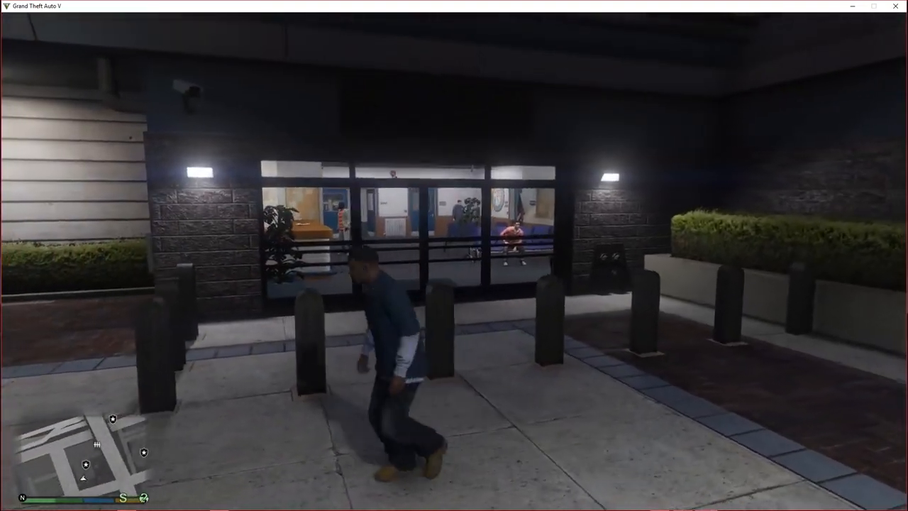
{"action": "key", "text": "w"}
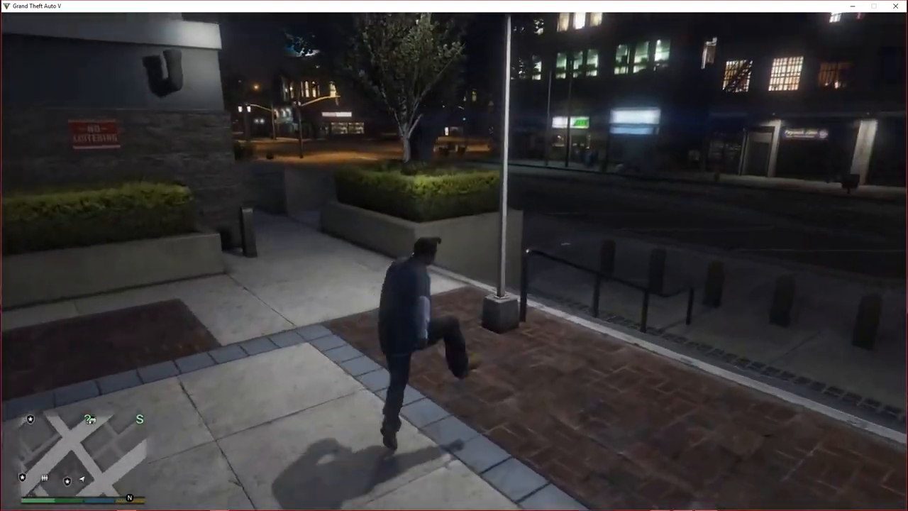